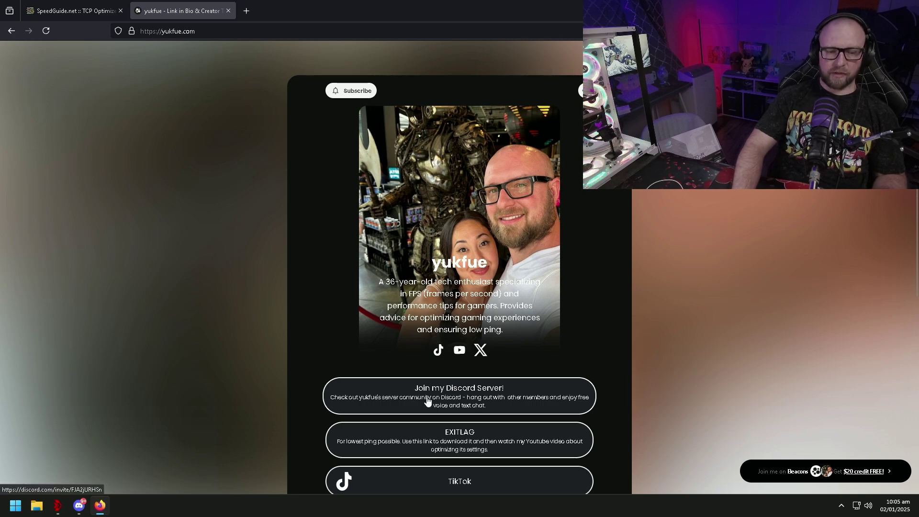
# Step: Review the TCPOptimizer.exe posts in Discord's fps-and-network-tweaks channel, then minimize Discord
pyautogui.click(79, 506)
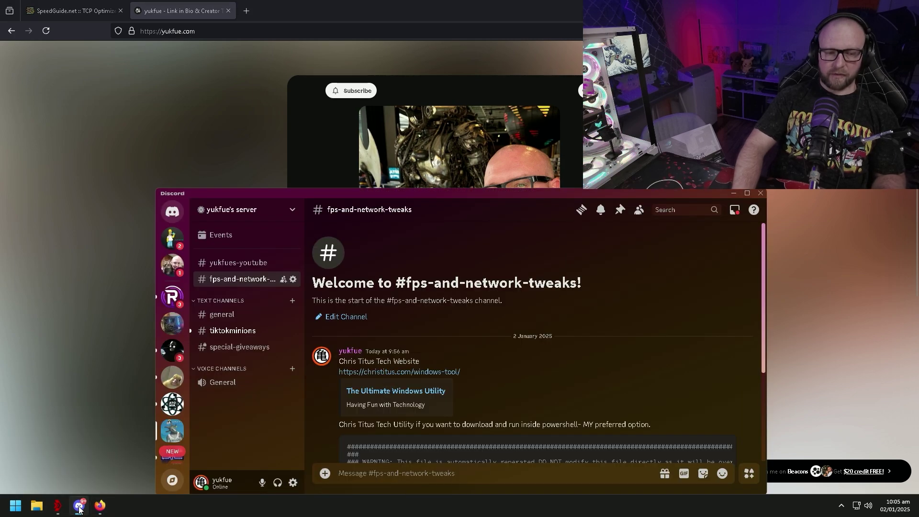
pyautogui.moveTo(534, 193)
pyautogui.mouseDown()
pyautogui.moveTo(528, 160)
pyautogui.moveTo(540, 113)
pyautogui.moveTo(535, 202)
pyautogui.moveTo(540, 193)
pyautogui.mouseUp()
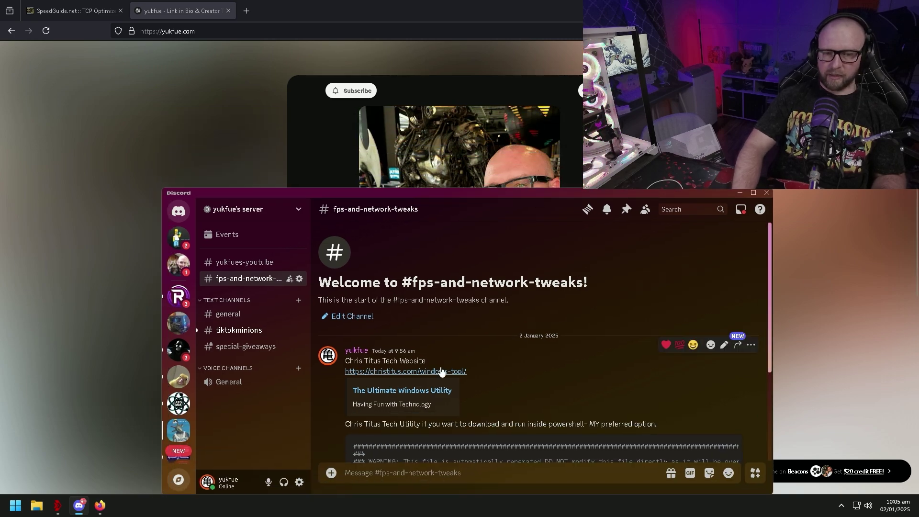
pyautogui.scroll(-2, 451, 354)
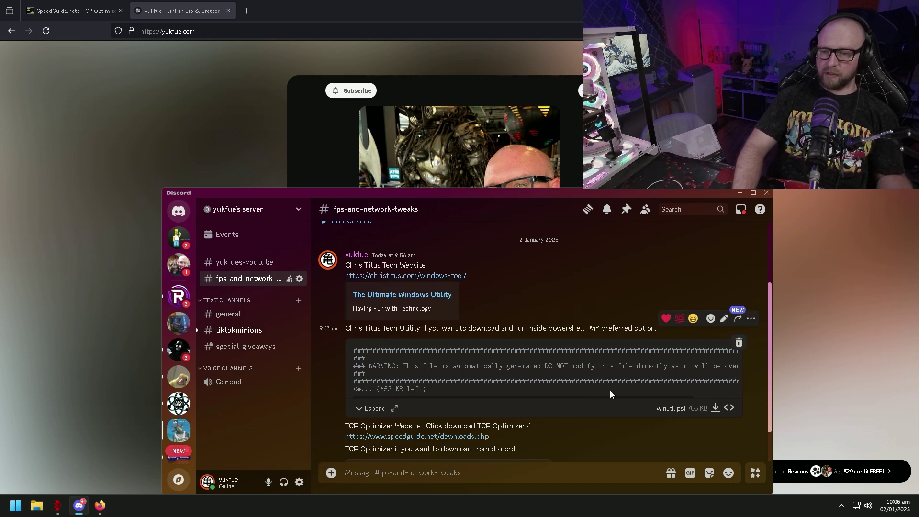
pyautogui.scroll(-1, 610, 389)
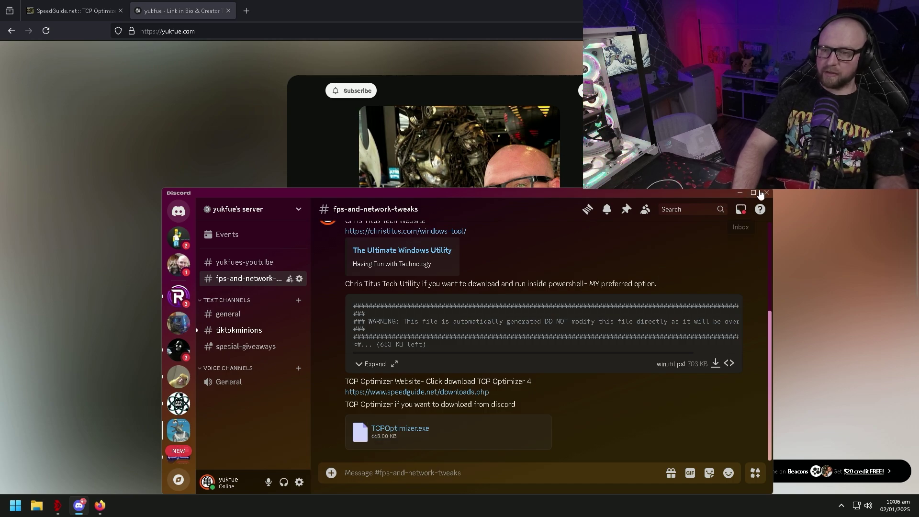
pyautogui.click(740, 194)
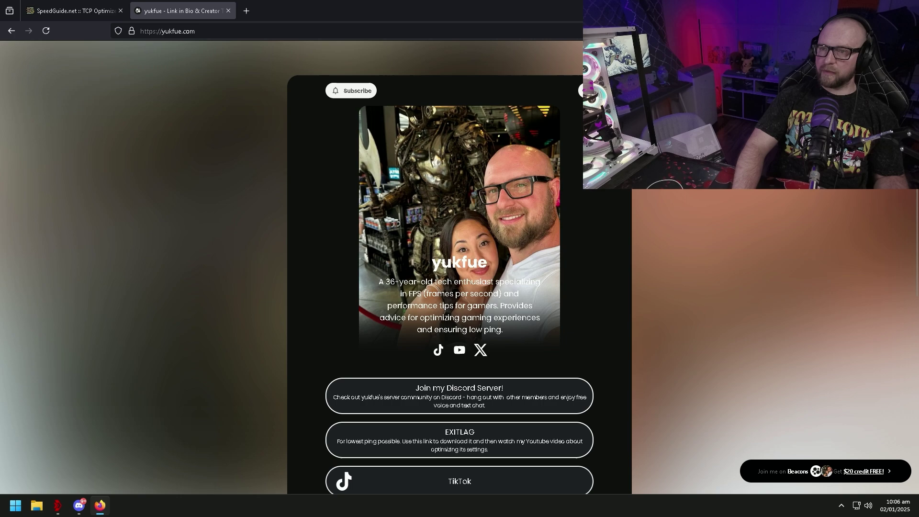
# Step: Launch TCP Optimizer from the desktop and select the ASUS XG-C100C 10G PCI-E Network Adapter
pyautogui.press('super+d')
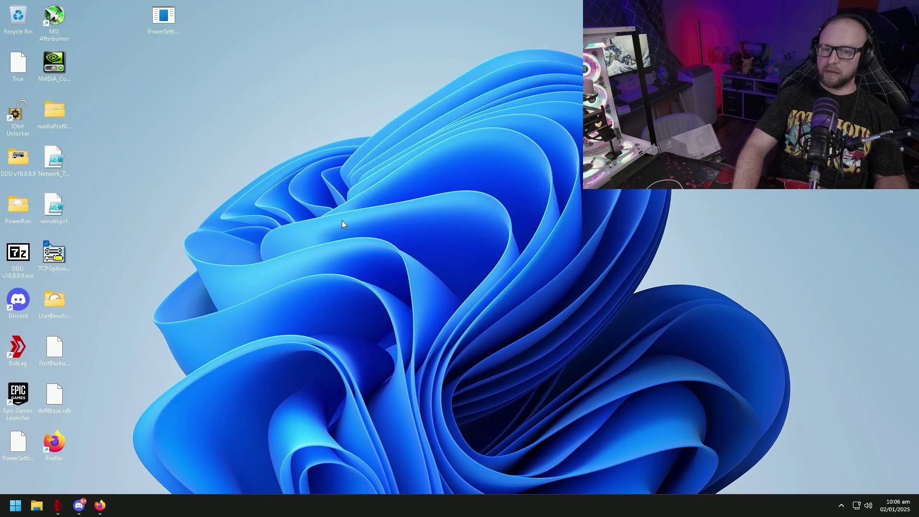
pyautogui.doubleClick(61, 257)
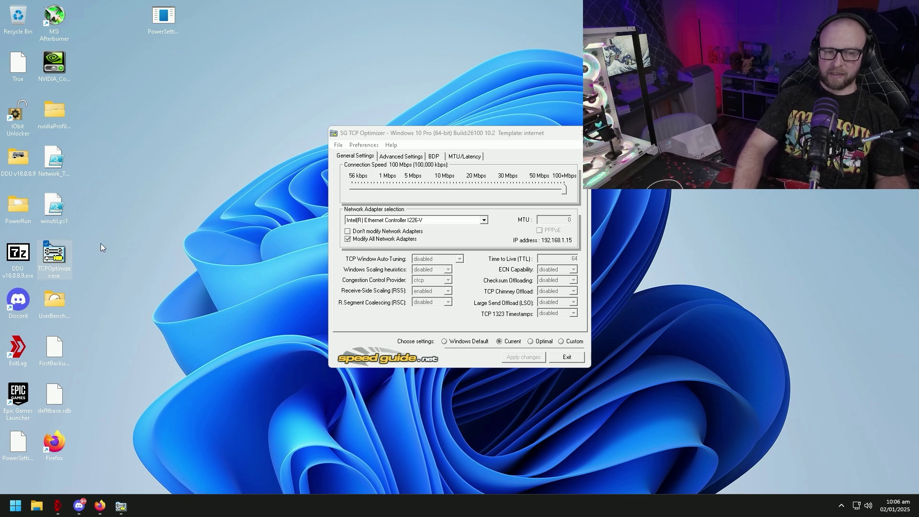
pyautogui.click(484, 220)
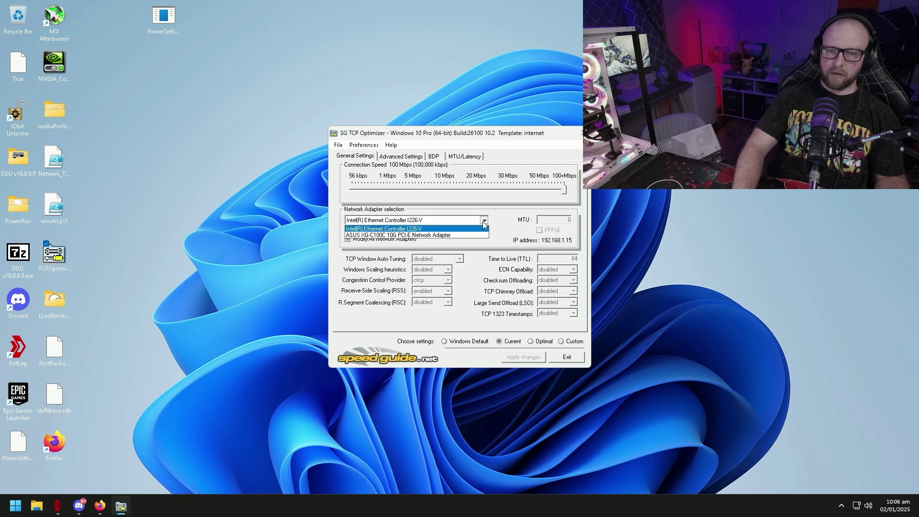
pyautogui.click(370, 235)
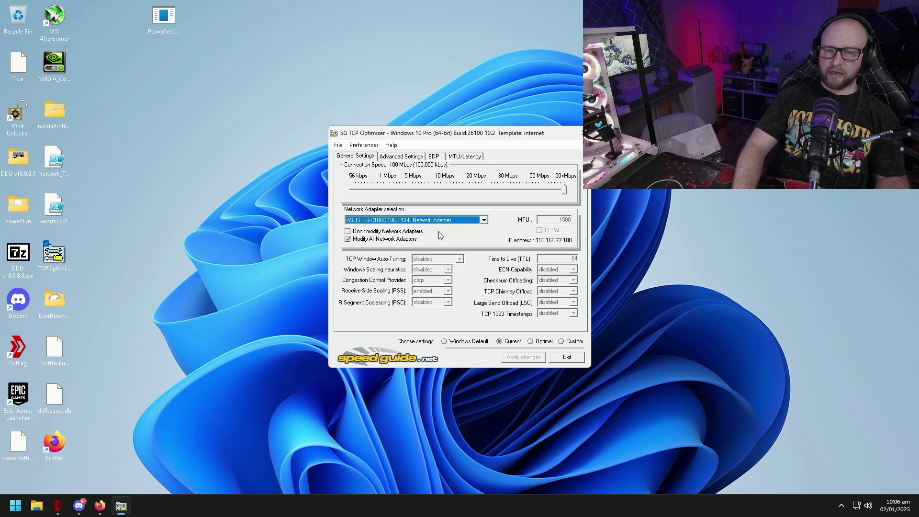
pyautogui.click(484, 222)
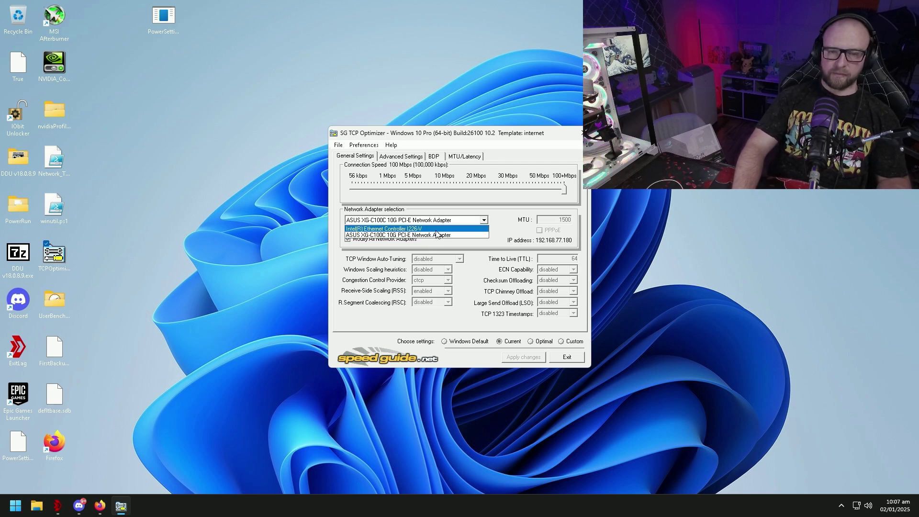
pyautogui.click(438, 235)
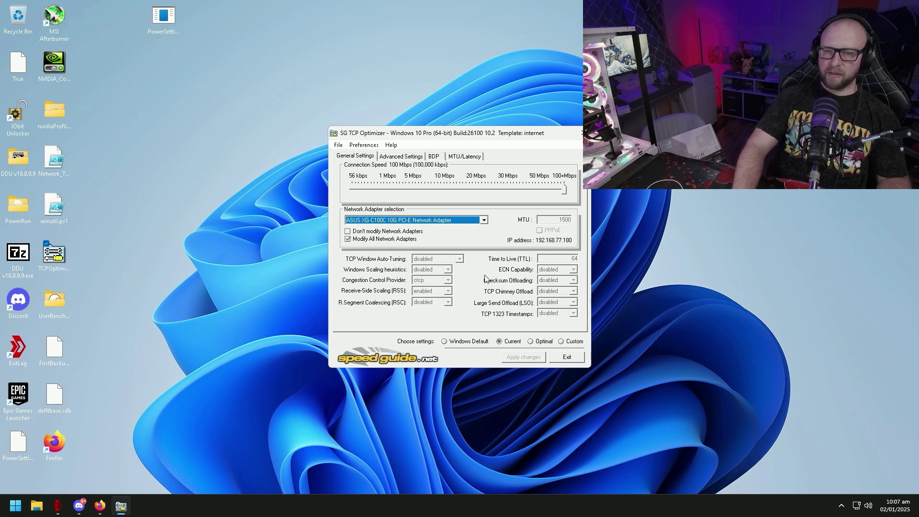
# Step: Choose Custom settings with MTU 1500, TCP Window Auto-Tuning disabled and ctcp congestion control
pyautogui.click(562, 341)
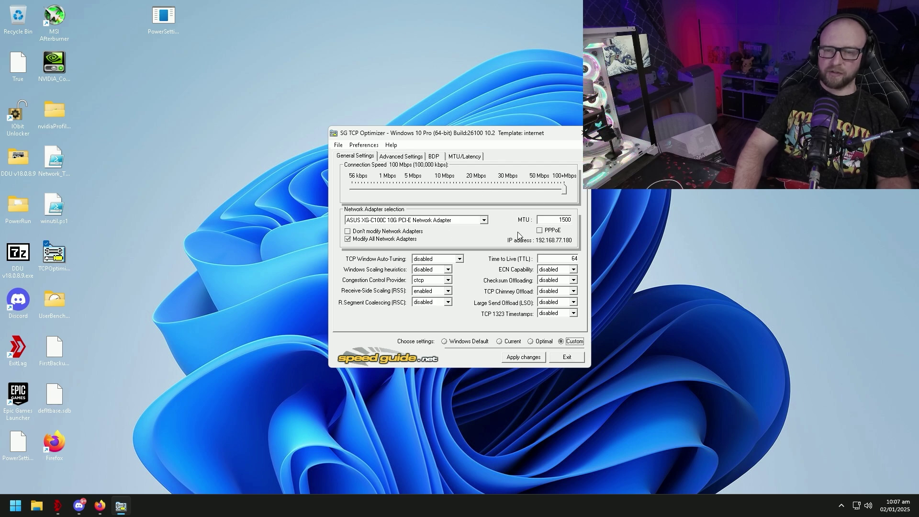
pyautogui.doubleClick(559, 219)
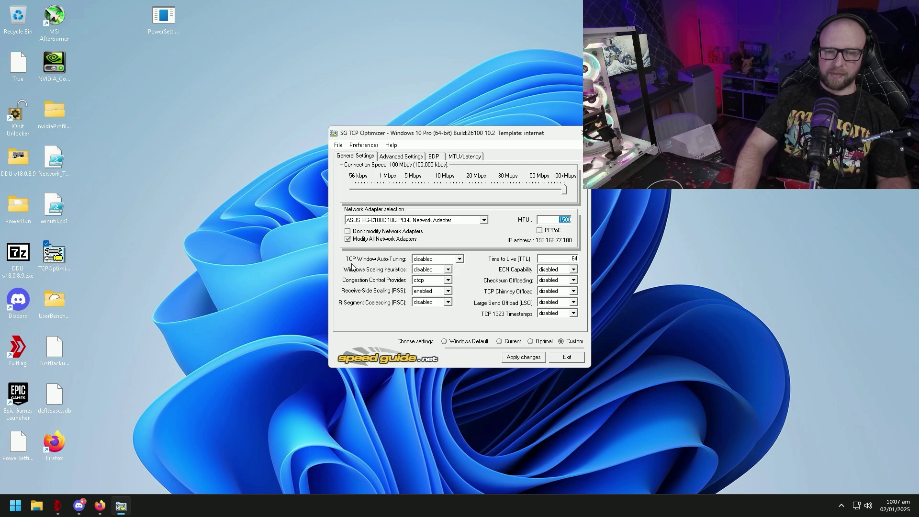
pyautogui.click(460, 259)
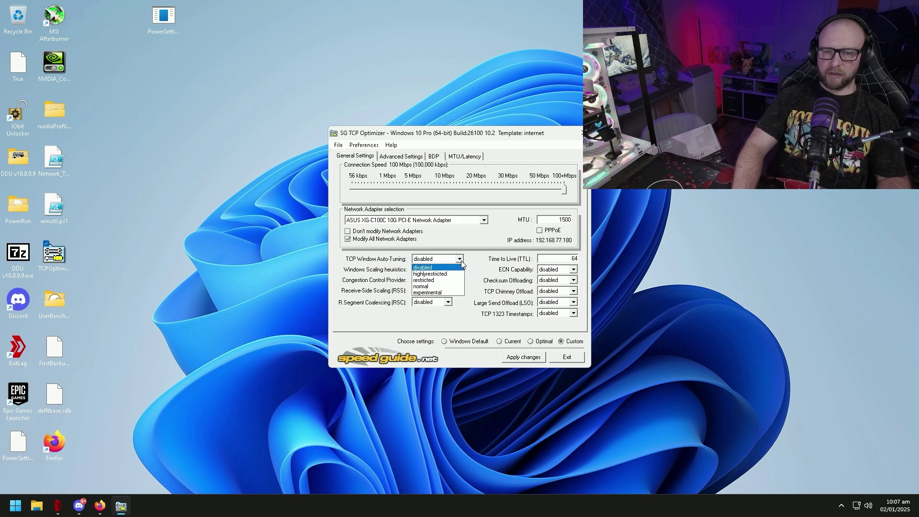
pyautogui.click(461, 264)
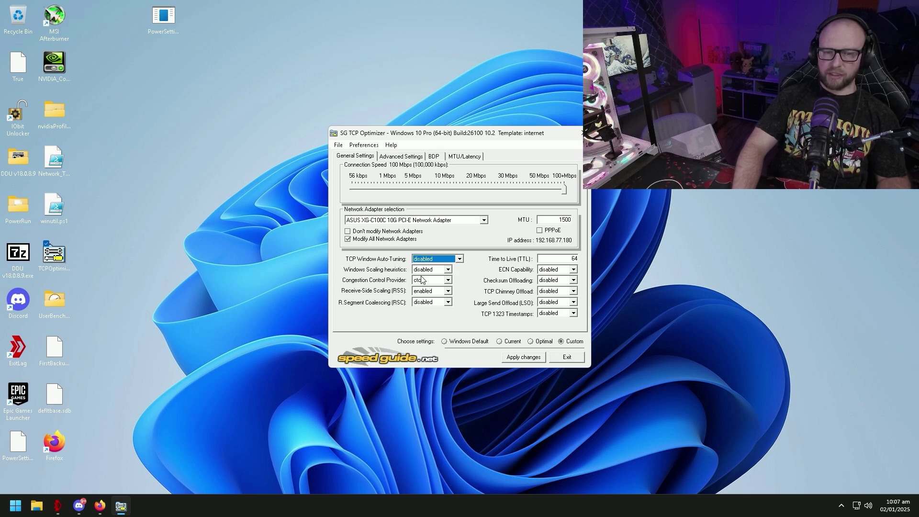
pyautogui.click(448, 280)
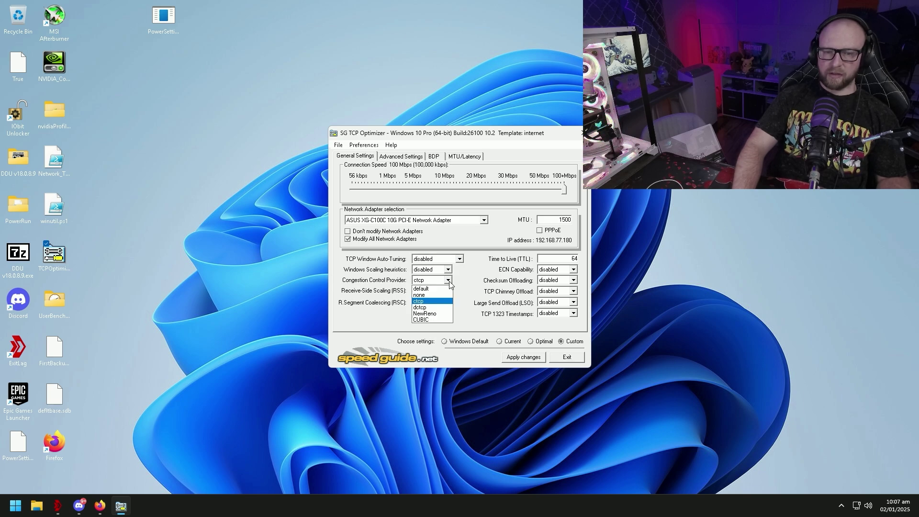
pyautogui.click(431, 300)
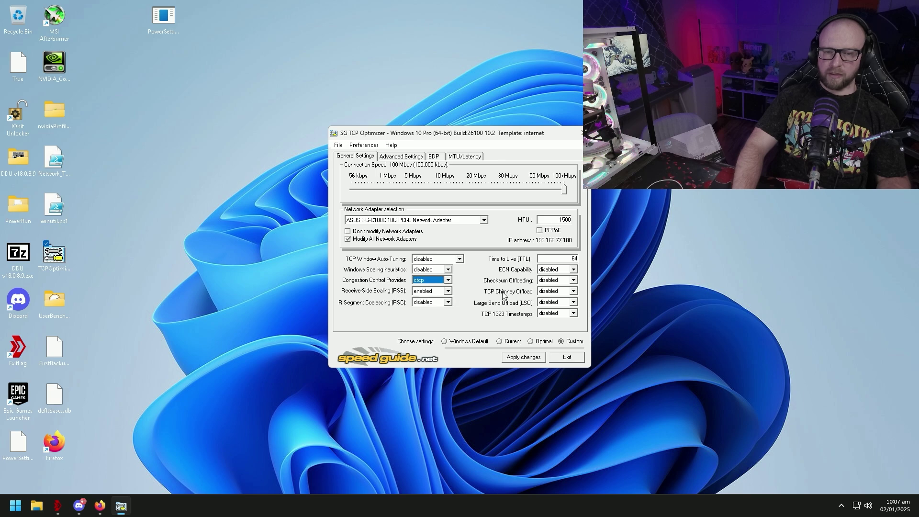
pyautogui.click(449, 281)
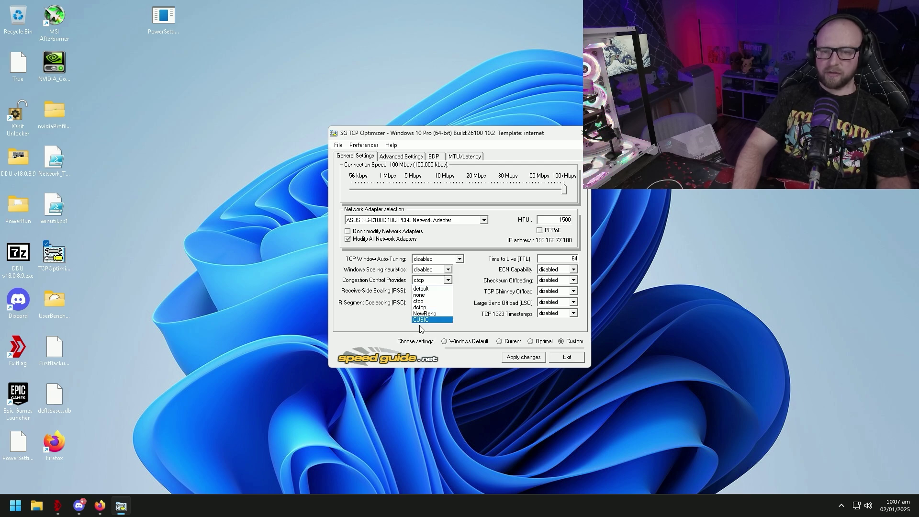
pyautogui.click(426, 302)
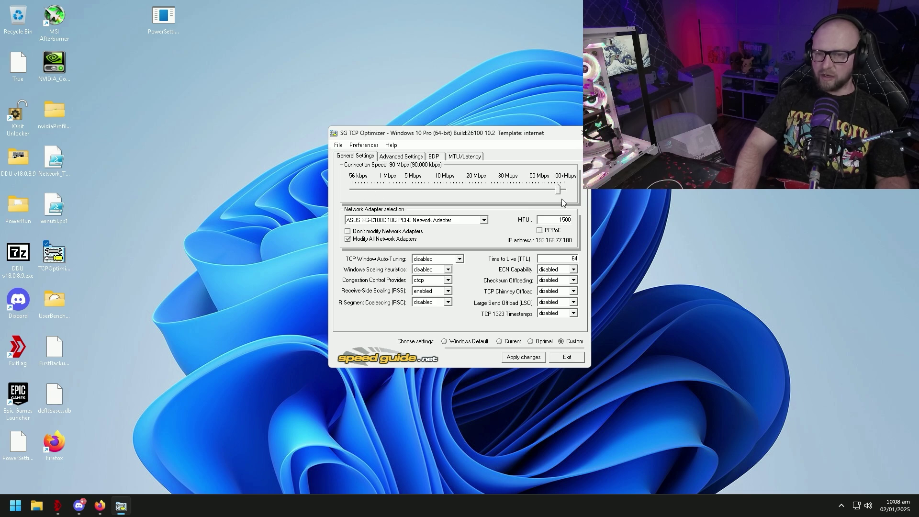
# Step: In Advanced Settings, set Initial RTO to 2000 and Min RTO to 300
pyautogui.click(399, 158)
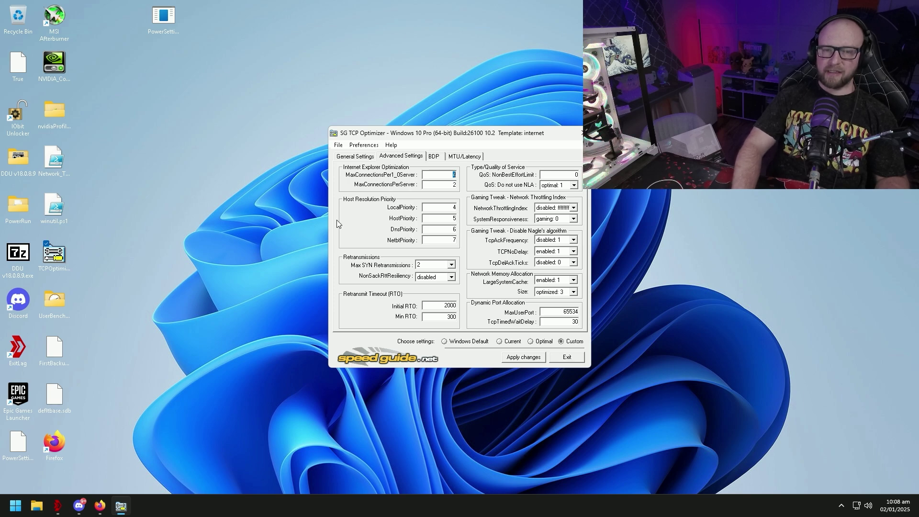
pyautogui.press('Tab')
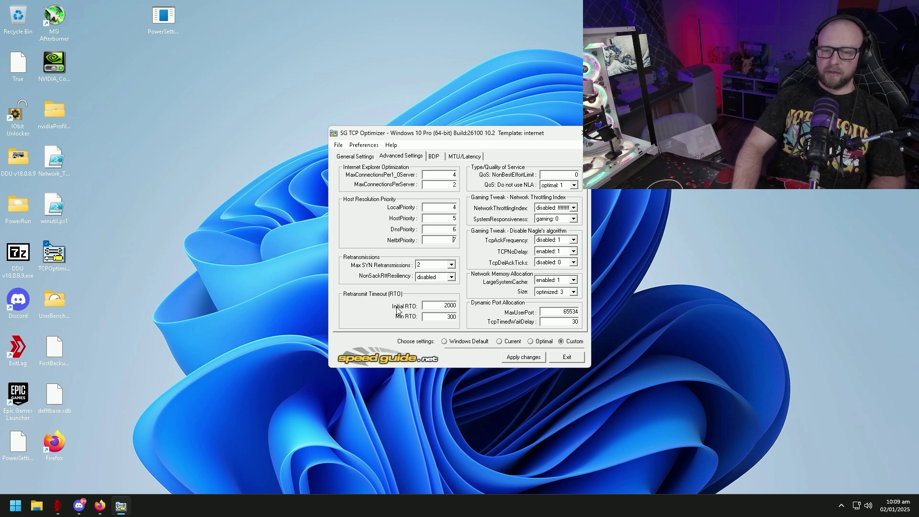
pyautogui.doubleClick(446, 305)
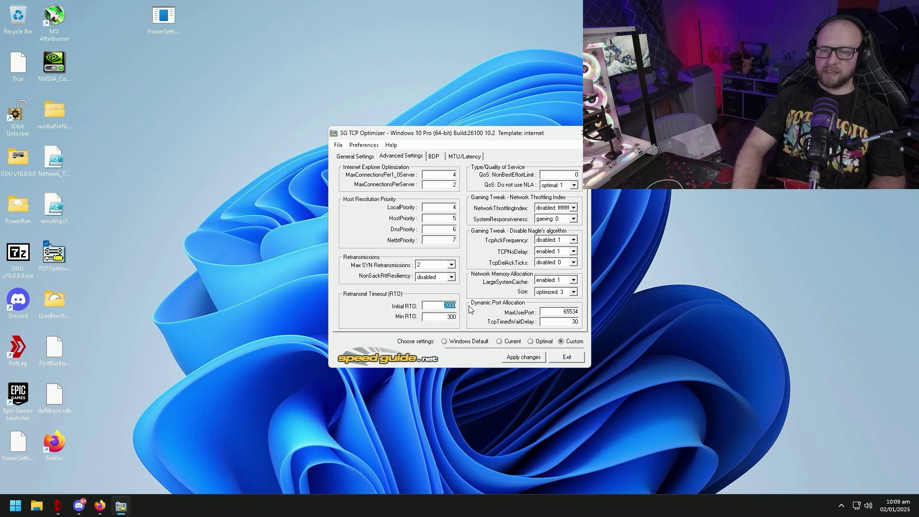
pyautogui.doubleClick(424, 317)
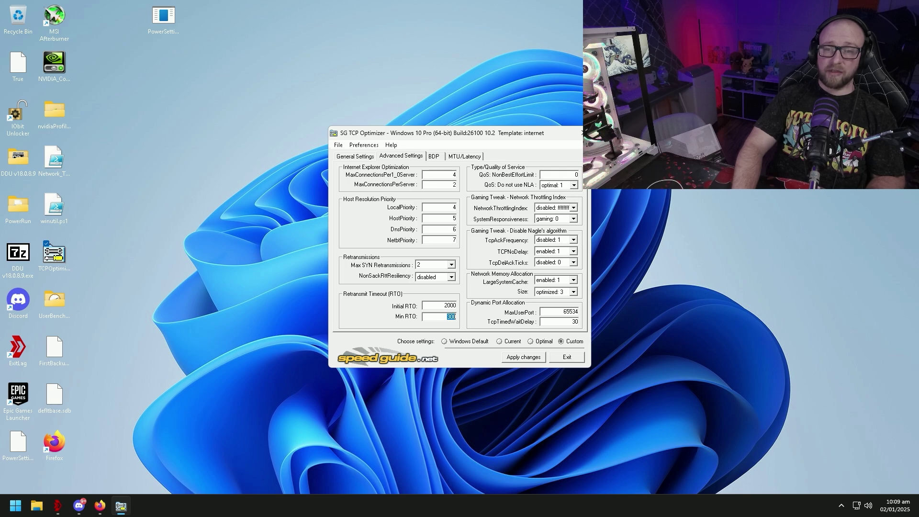
# Step: Set QoS NLA to optimal: 1, NetworkThrottlingIndex disabled, and SystemResponsiveness gaming: 0
pyautogui.click(574, 185)
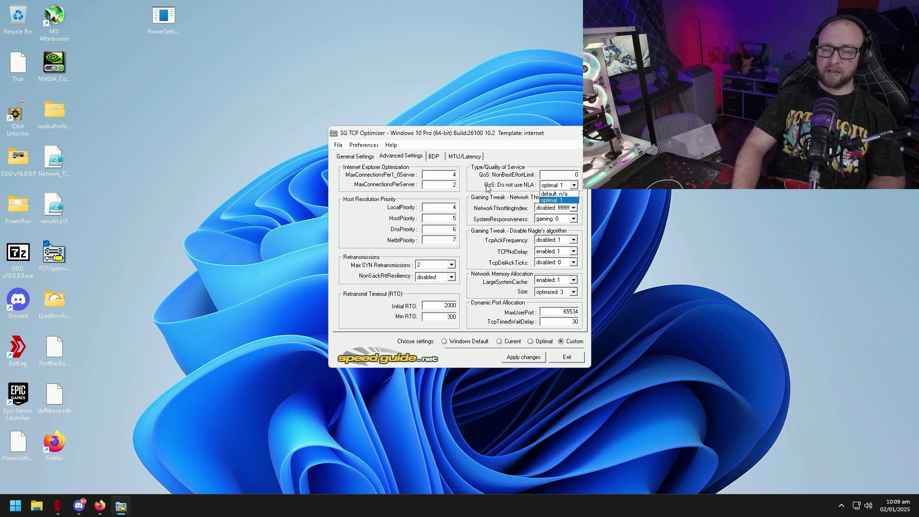
pyautogui.click(551, 201)
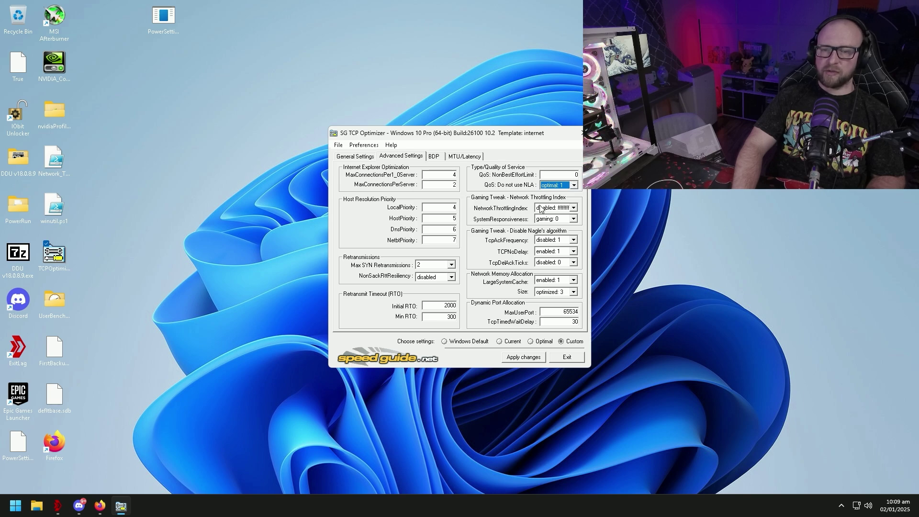
pyautogui.click(575, 209)
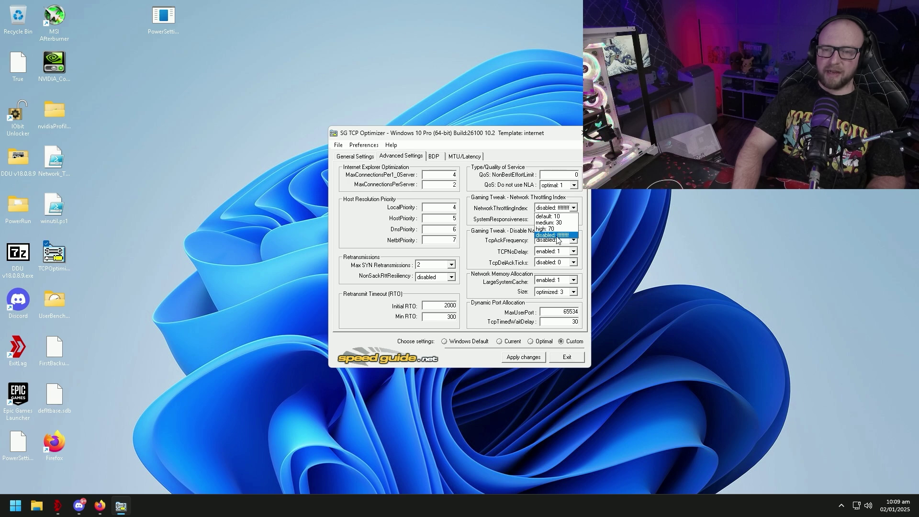
pyautogui.click(557, 236)
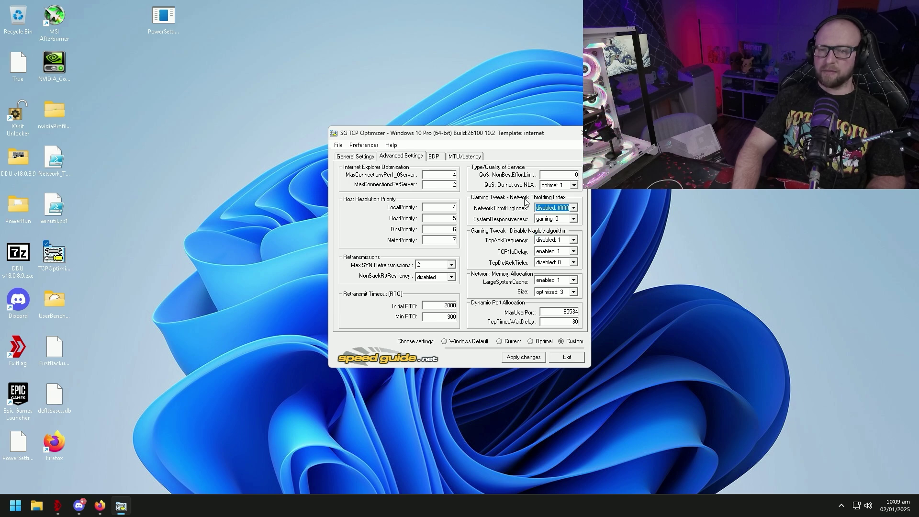
pyautogui.click(575, 220)
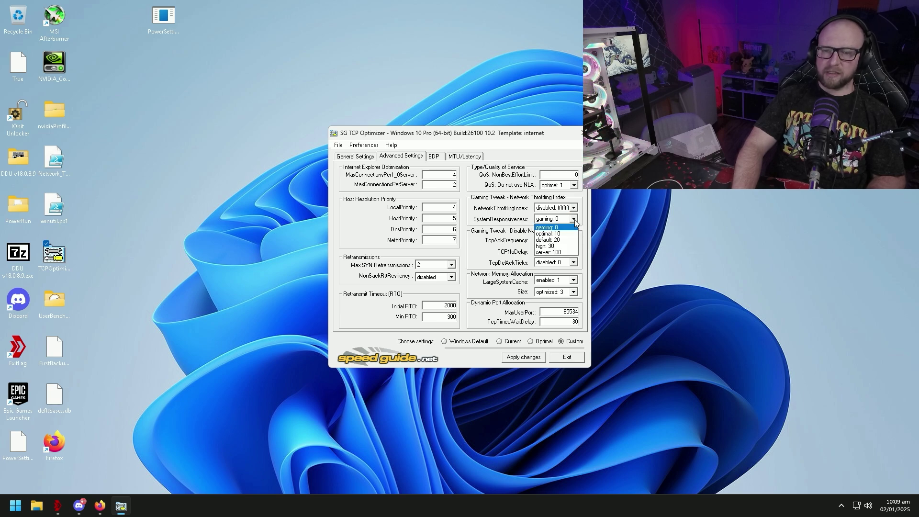
pyautogui.click(551, 228)
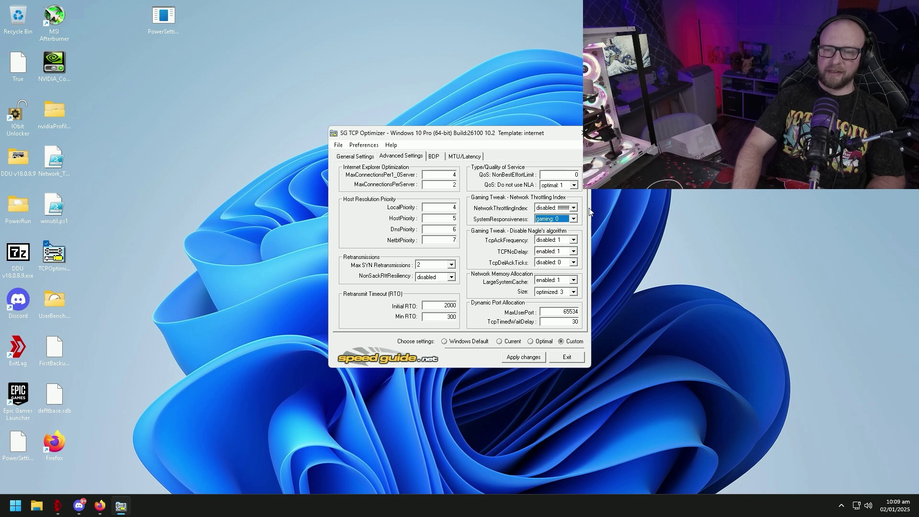
pyautogui.click(555, 219)
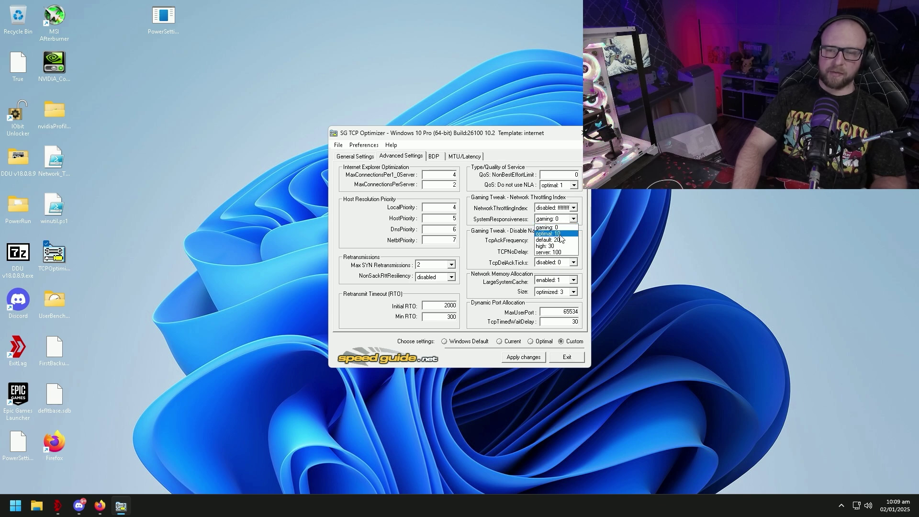
pyautogui.click(550, 228)
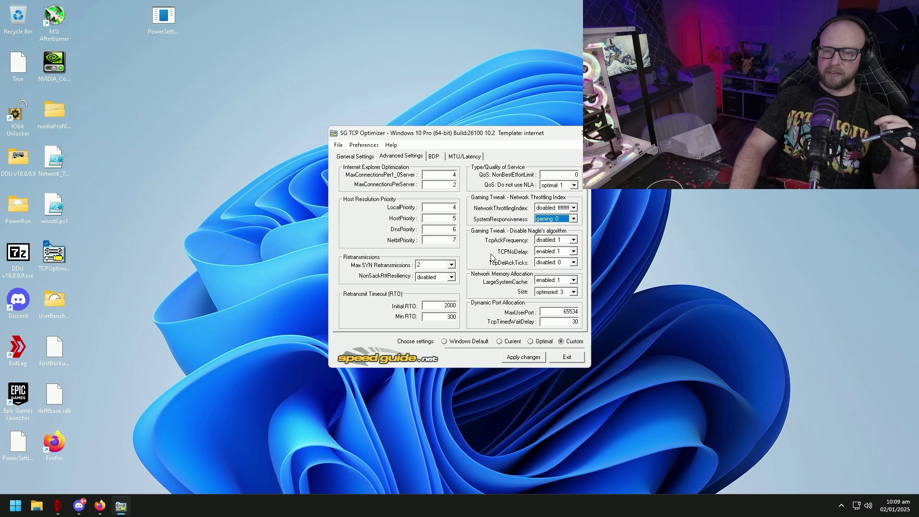
# Step: Keep TCPNoDelay enabled: 1, TcpAckFrequency disabled: 1, LargeSystemCache enabled: 1; set Size to optimized: 3
pyautogui.click(574, 252)
pyautogui.click(551, 269)
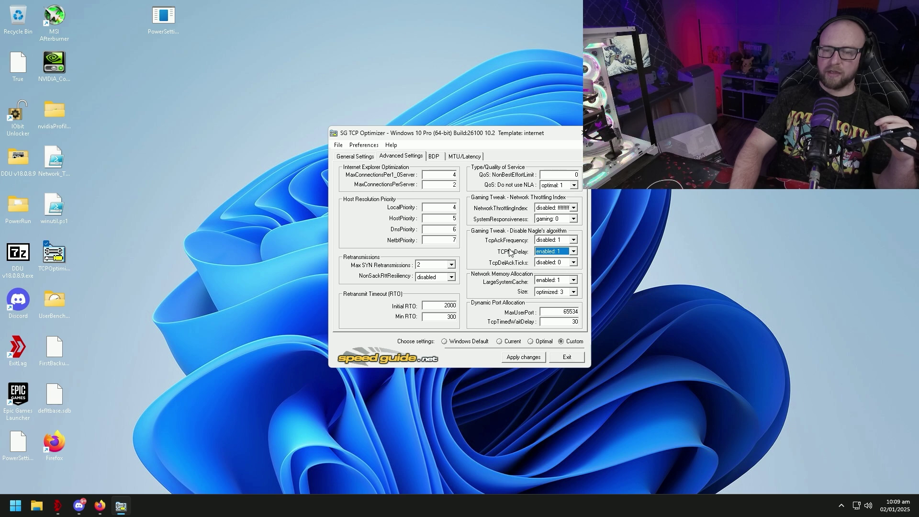
pyautogui.moveTo(488, 244)
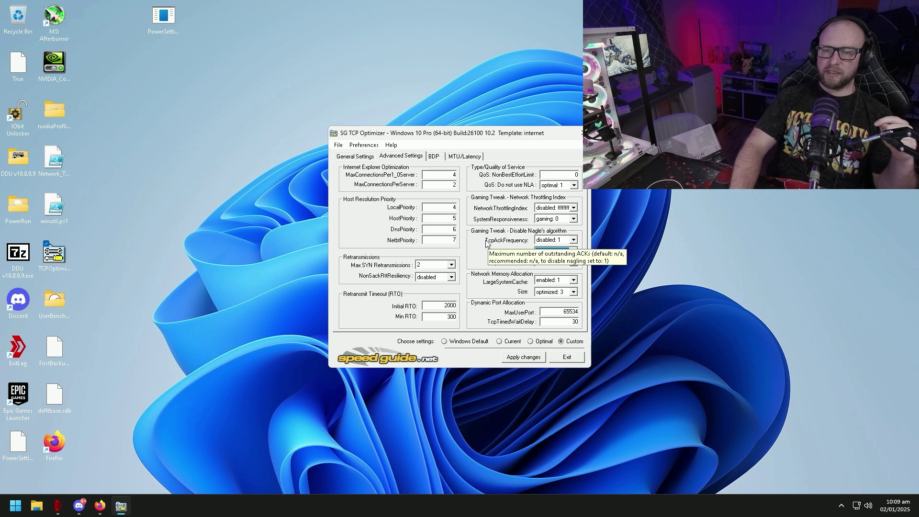
pyautogui.click(574, 240)
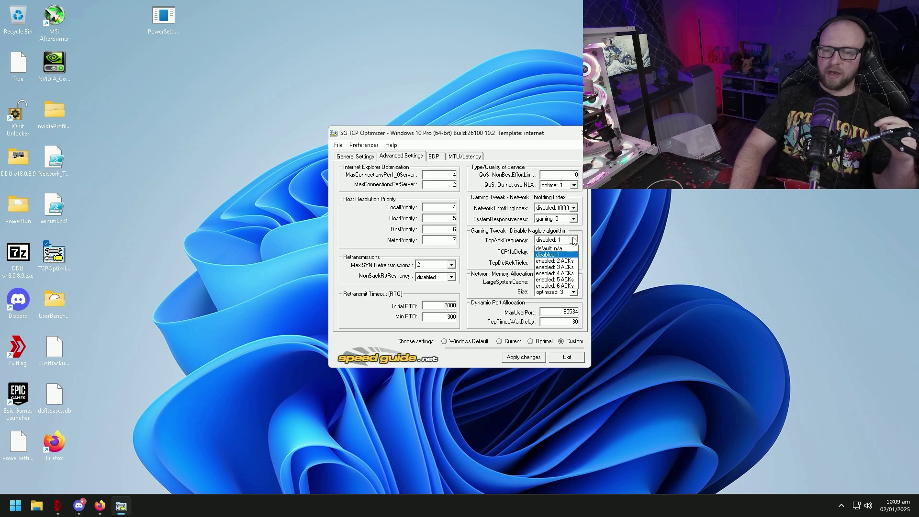
pyautogui.click(575, 244)
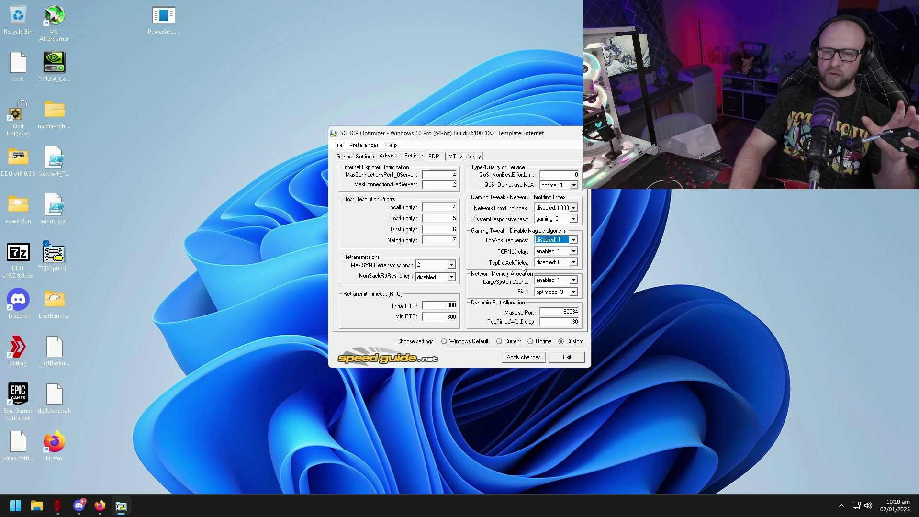
pyautogui.moveTo(524, 266)
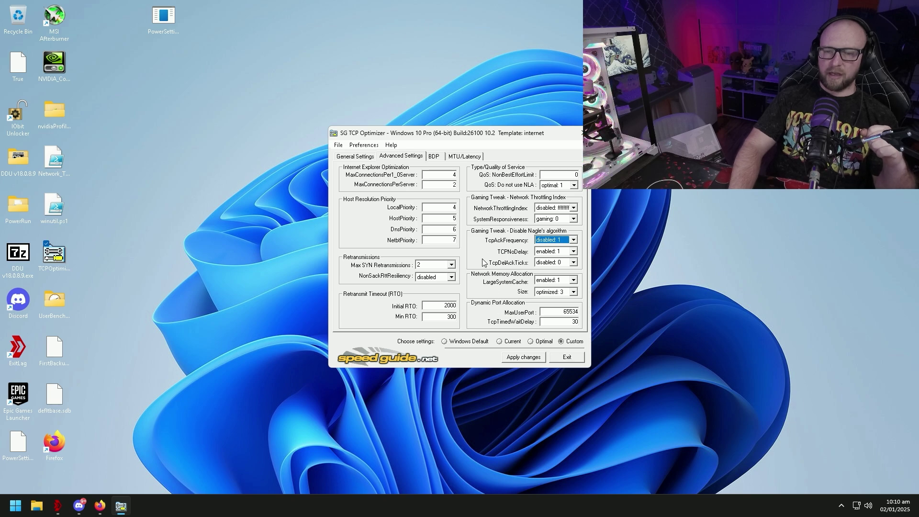
pyautogui.click(574, 280)
pyautogui.click(558, 293)
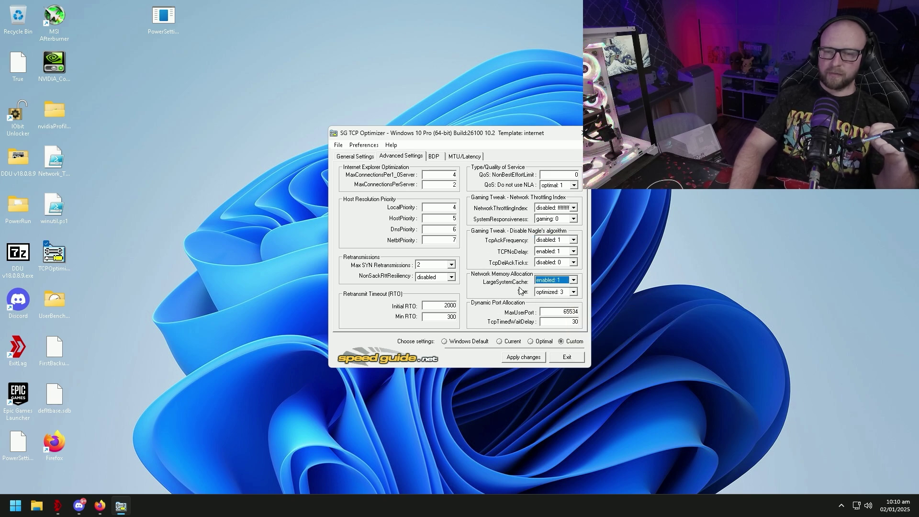
pyautogui.click(573, 292)
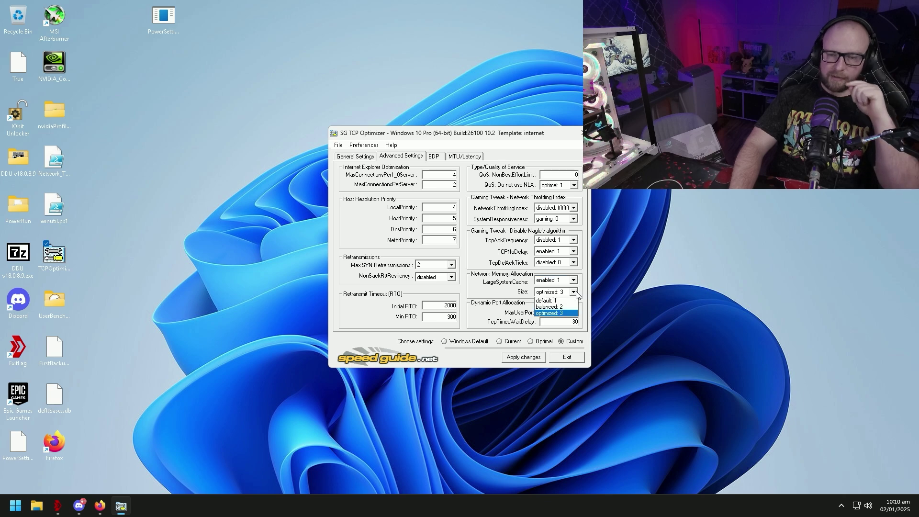
pyautogui.click(566, 312)
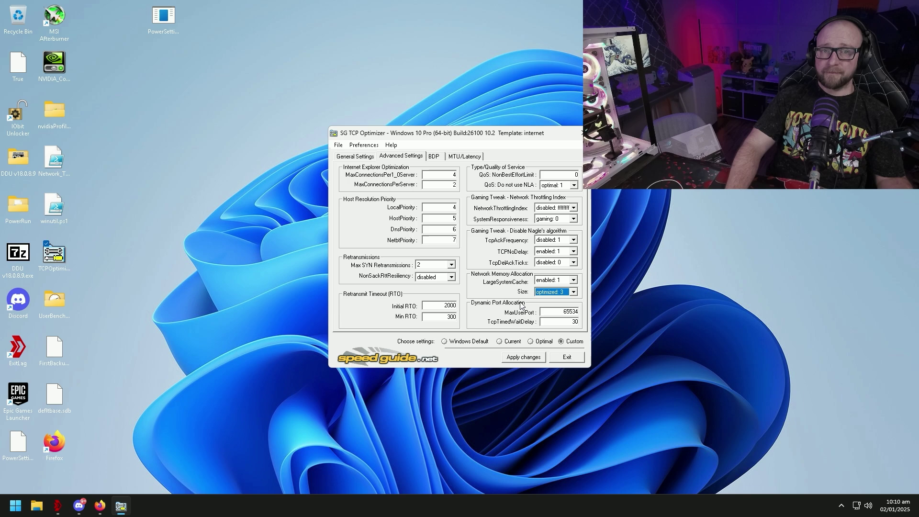
# Step: Apply the custom settings, confirm the registry changes, and dismiss the reboot prompt
pyautogui.click(524, 358)
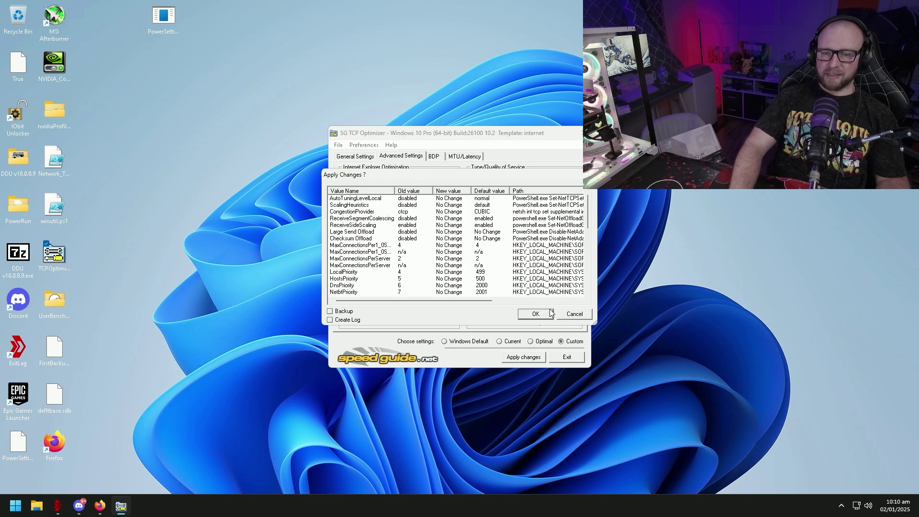
pyautogui.click(535, 314)
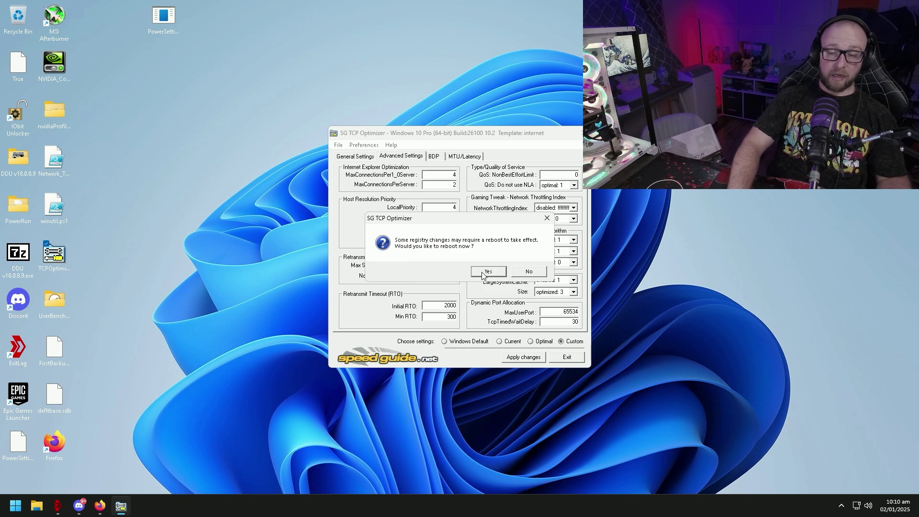
pyautogui.click(530, 271)
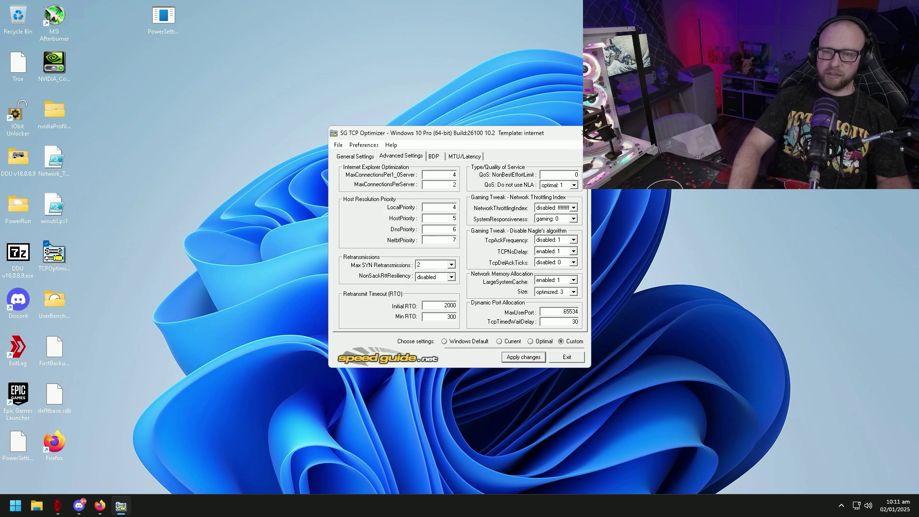
pyautogui.click(582, 133)
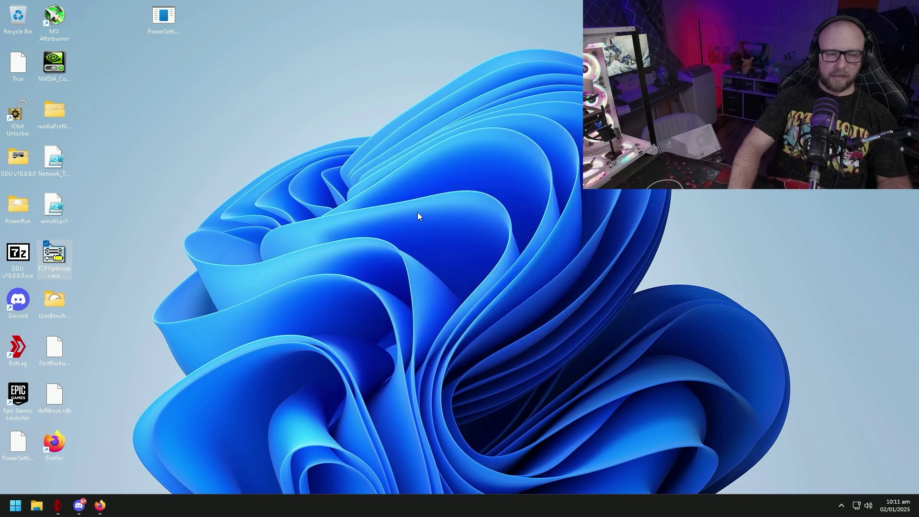